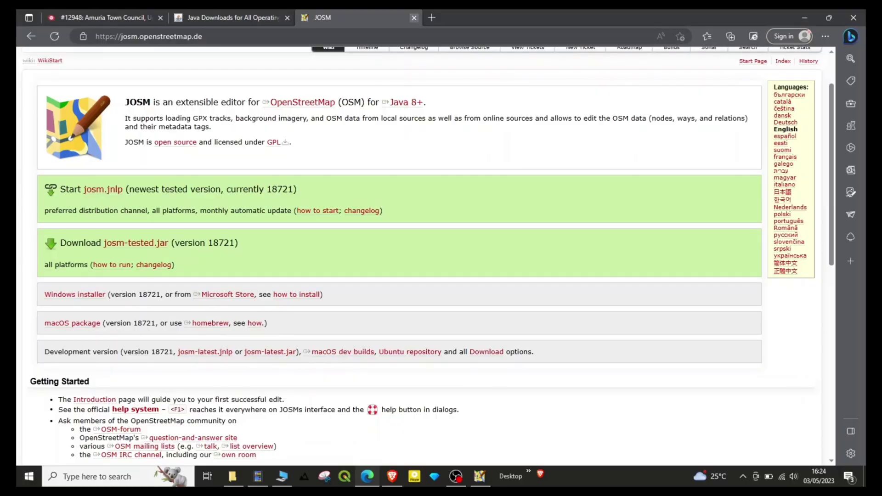
- Close the JOSM website and Java downloads tabs, leaving only the Tasking Manager tab
{"action": "left_click", "coordinate": [415, 18]}
{"action": "left_click", "coordinate": [287, 18]}
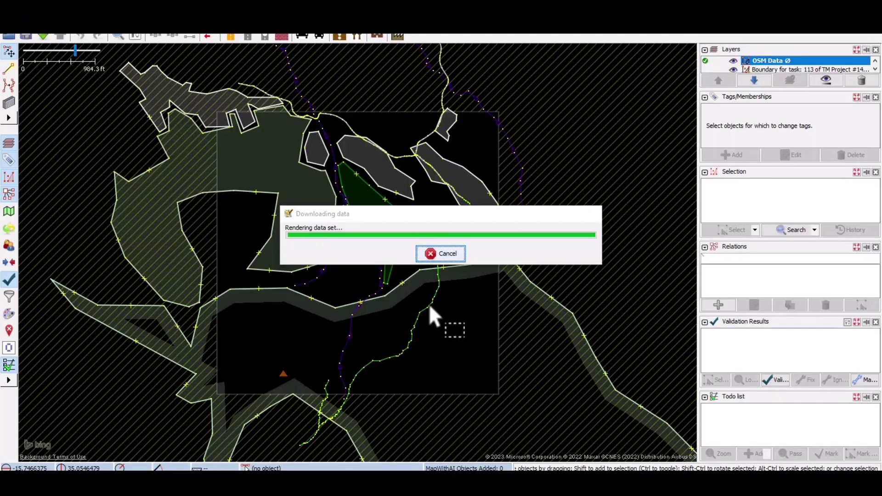
{"action": "scroll", "coordinate": [335, 103], "scroll_direction": "up", "scroll_amount": 3}
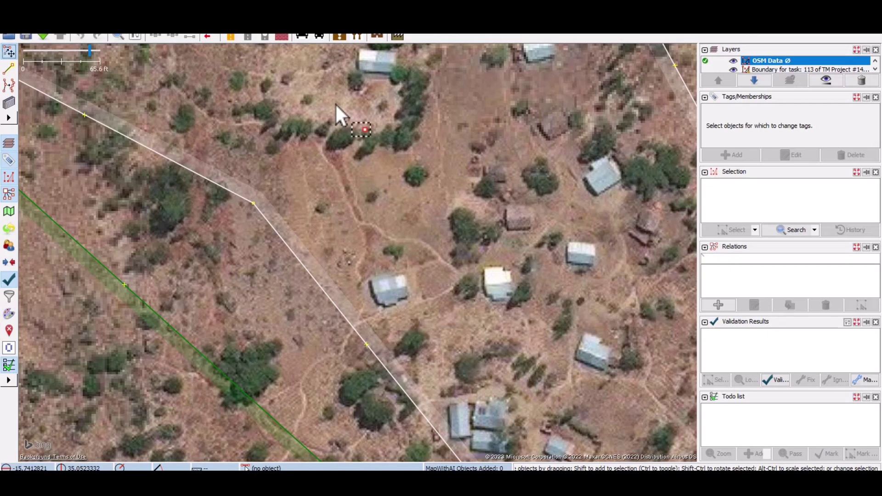
{"action": "scroll", "coordinate": [372, 159], "scroll_direction": "up", "scroll_amount": 3}
{"action": "scroll", "coordinate": [358, 169], "scroll_direction": "up", "scroll_amount": 3}
- Trace the first group of huts as building rectangles with the Buildings tool
{"action": "key", "text": "b"}
{"action": "left_click", "coordinate": [360, 171]}
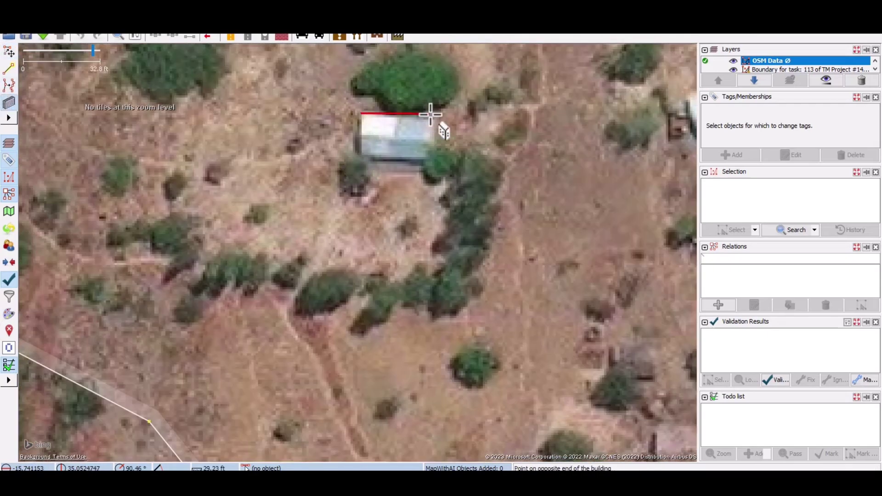
{"action": "left_click", "coordinate": [428, 113]}
{"action": "scroll", "coordinate": [427, 138], "scroll_direction": "down", "scroll_amount": 3}
{"action": "left_click", "coordinate": [478, 127]}
{"action": "left_click", "coordinate": [531, 112]}
{"action": "left_click", "coordinate": [547, 153]}
{"action": "scroll", "coordinate": [469, 145], "scroll_direction": "down", "scroll_amount": 3}
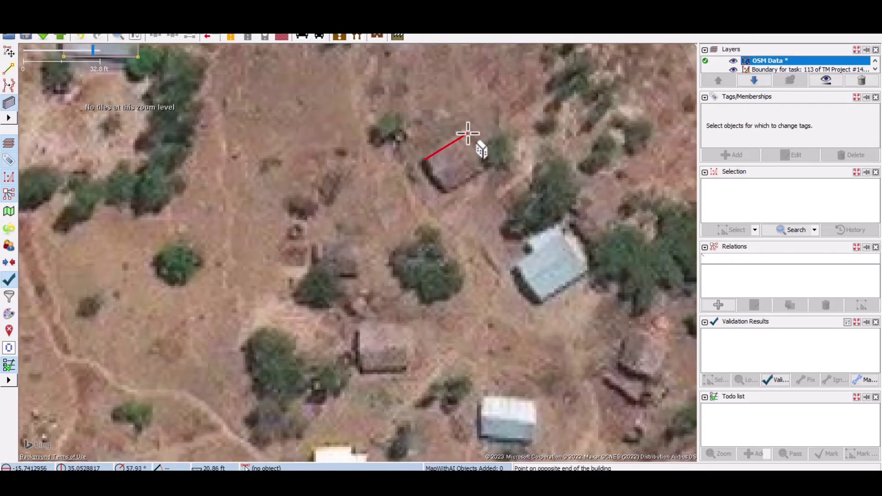
{"action": "left_click", "coordinate": [427, 124]}
{"action": "left_click", "coordinate": [476, 145]}
{"action": "scroll", "coordinate": [351, 228], "scroll_direction": "up", "scroll_amount": 3}
{"action": "left_click", "coordinate": [347, 154]}
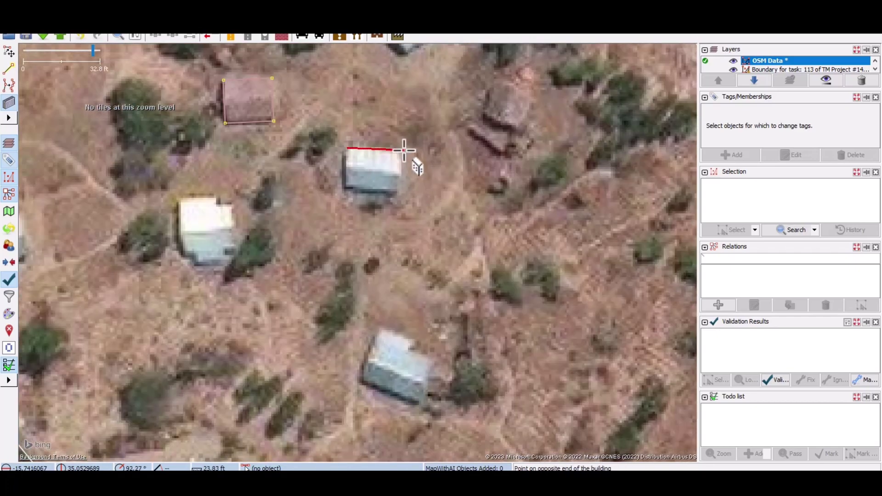
{"action": "left_click", "coordinate": [414, 165]}
{"action": "scroll", "coordinate": [386, 207], "scroll_direction": "down", "scroll_amount": 3}
{"action": "left_click", "coordinate": [362, 237]}
{"action": "left_click", "coordinate": [386, 276]}
{"action": "left_click", "coordinate": [338, 283]}
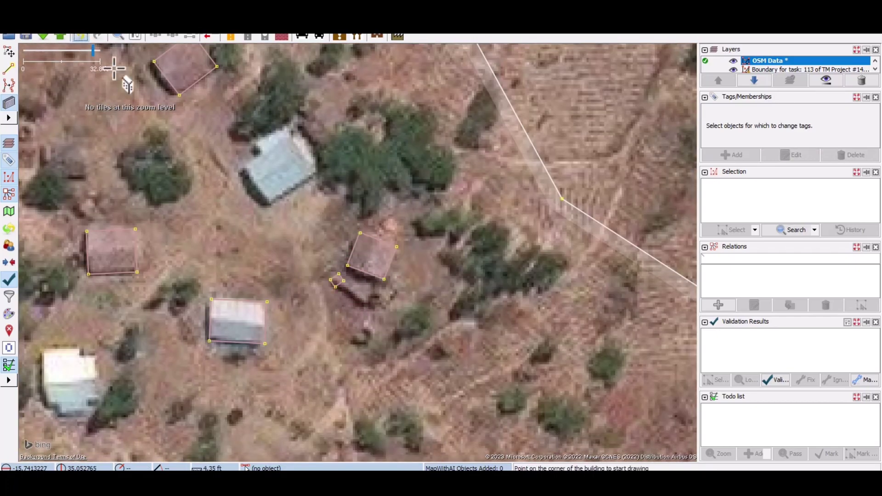
{"action": "left_click", "coordinate": [356, 304]}
- Trace the blue-roofed building and its smaller attached building, then check and clear the selection
{"action": "left_click", "coordinate": [378, 325]}
{"action": "left_click_drag", "start_coordinate": [373, 324], "coordinate": [332, 393]}
{"action": "left_click", "coordinate": [225, 238]}
{"action": "left_click", "coordinate": [279, 203]}
{"action": "left_click", "coordinate": [296, 225]}
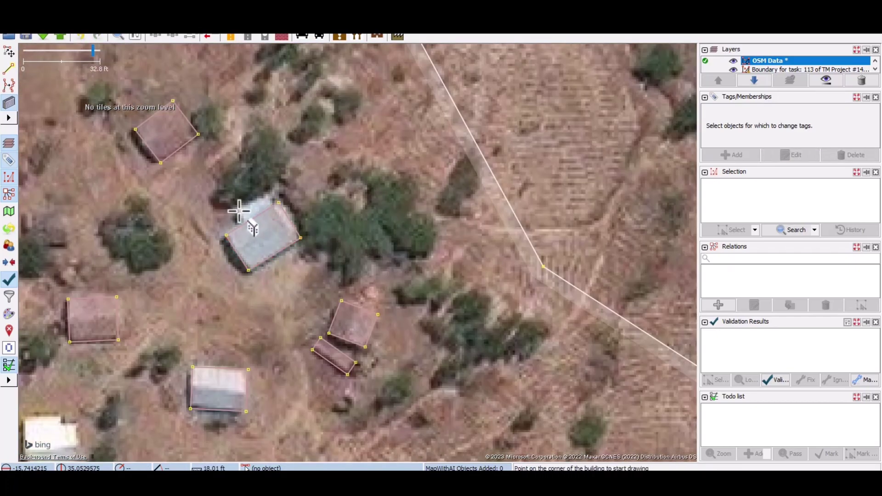
{"action": "left_click", "coordinate": [241, 207]}
{"action": "left_click", "coordinate": [272, 193]}
{"action": "left_click", "coordinate": [290, 228]}
{"action": "key", "text": "s"}
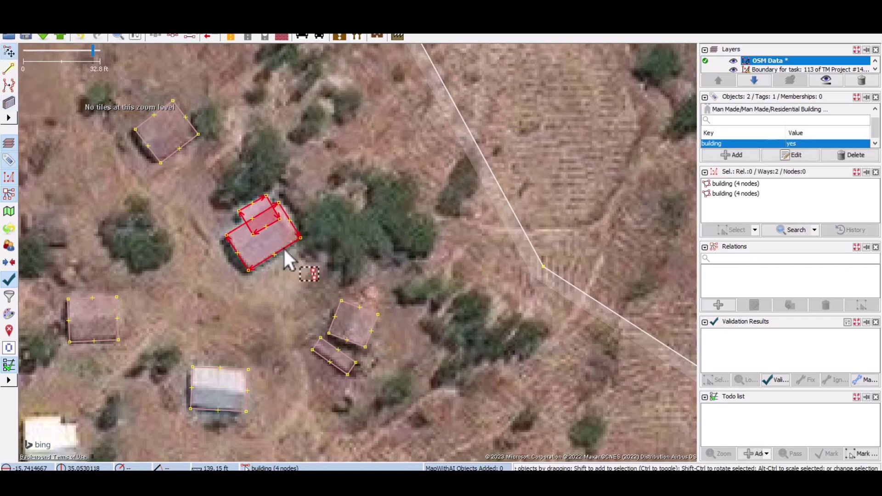
{"action": "key", "text": "Escape"}
{"action": "scroll", "coordinate": [284, 249], "scroll_direction": "down", "scroll_amount": 3}
{"action": "scroll", "coordinate": [265, 235], "scroll_direction": "down", "scroll_amount": 5}
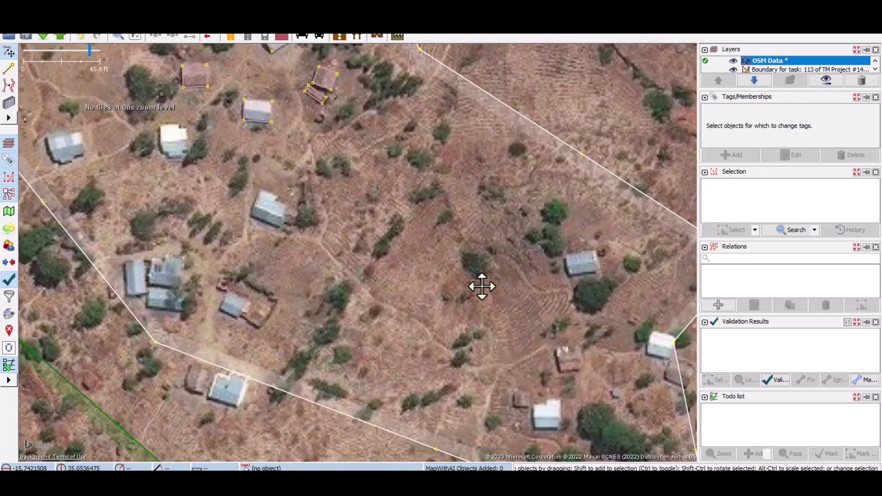
{"action": "scroll", "coordinate": [482, 290], "scroll_direction": "up", "scroll_amount": 5}
- Trace four more buildings over the blue-roofed huts
{"action": "left_click", "coordinate": [582, 361]}
{"action": "key", "text": "Escape"}
{"action": "scroll", "coordinate": [389, 211], "scroll_direction": "up", "scroll_amount": 3}
{"action": "left_click", "coordinate": [377, 197]}
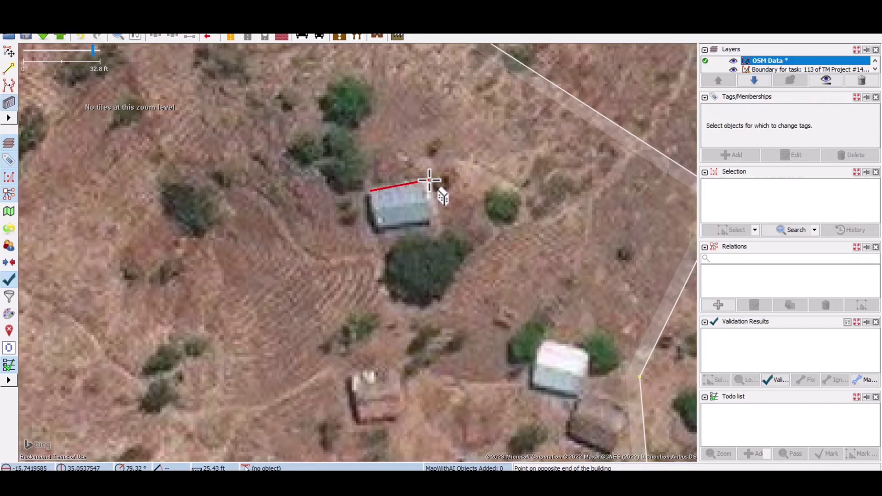
{"action": "left_click", "coordinate": [430, 187]}
{"action": "left_click", "coordinate": [434, 224]}
{"action": "left_click", "coordinate": [469, 238]}
{"action": "left_click", "coordinate": [521, 252]}
{"action": "left_click", "coordinate": [510, 297]}
{"action": "left_click", "coordinate": [538, 348]}
{"action": "left_click", "coordinate": [554, 313]}
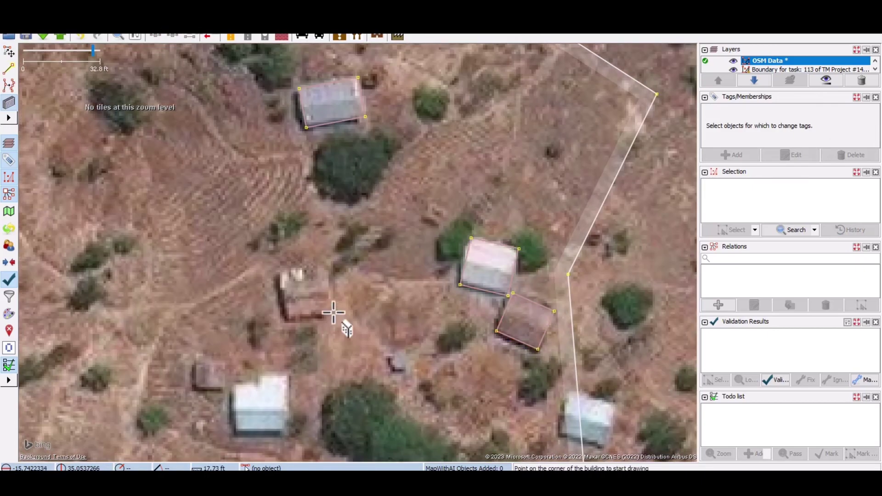
{"action": "left_click", "coordinate": [290, 320]}
{"action": "left_click", "coordinate": [335, 319]}
{"action": "left_click", "coordinate": [331, 270]}
- Adjust a corner of the fourth building, then start the upload and continue the changeset comment
{"action": "key", "text": "s"}
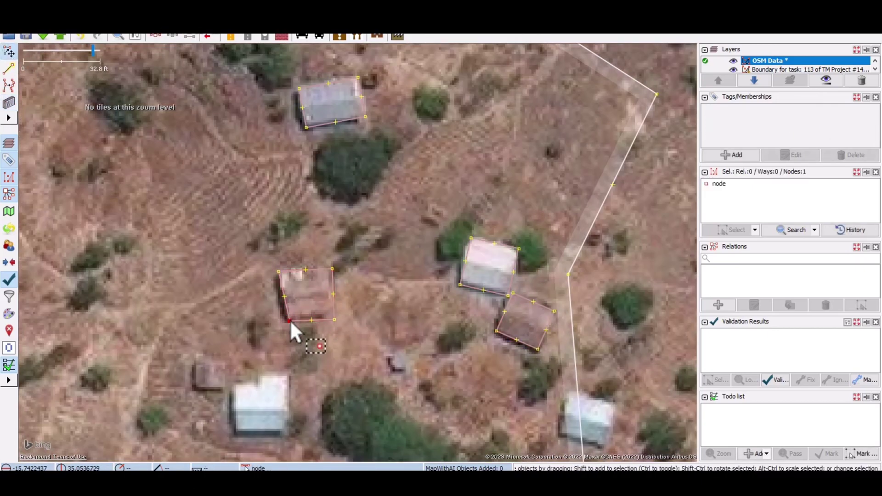
{"action": "left_click", "coordinate": [291, 304]}
{"action": "key", "text": "Escape"}
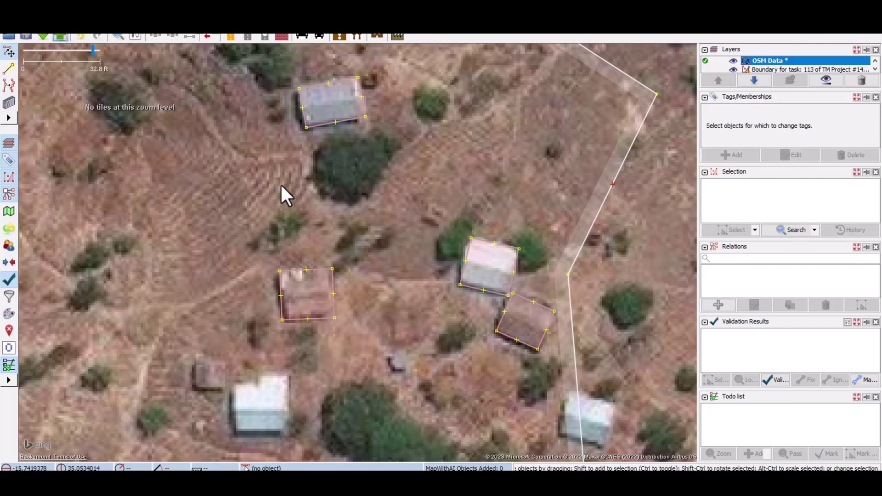
{"action": "key", "text": "ctrl+shift+Up"}
{"action": "key", "text": "End"}
{"action": "type", "text": "added bu"}
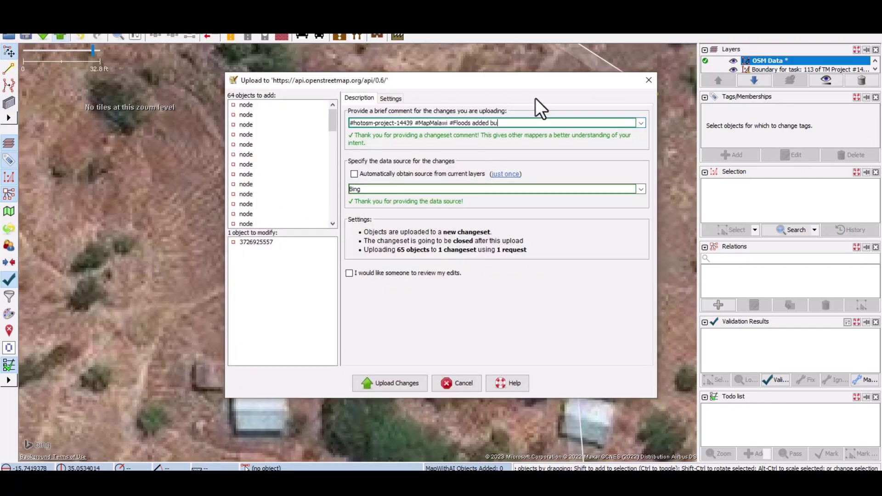
{"action": "type", "text": "ildings"}
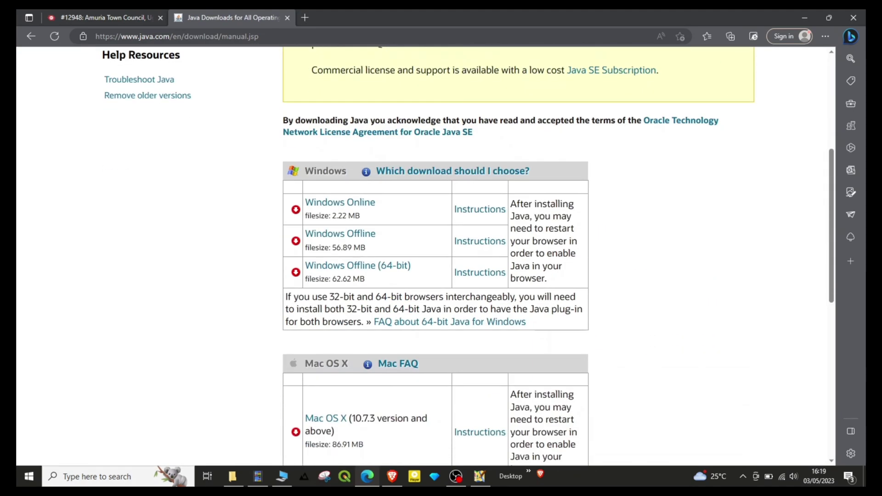
- Check This PC's system properties to confirm 64-bit Windows 10 Pro, then return to the Java downloads page
{"action": "left_click", "coordinate": [232, 477]}
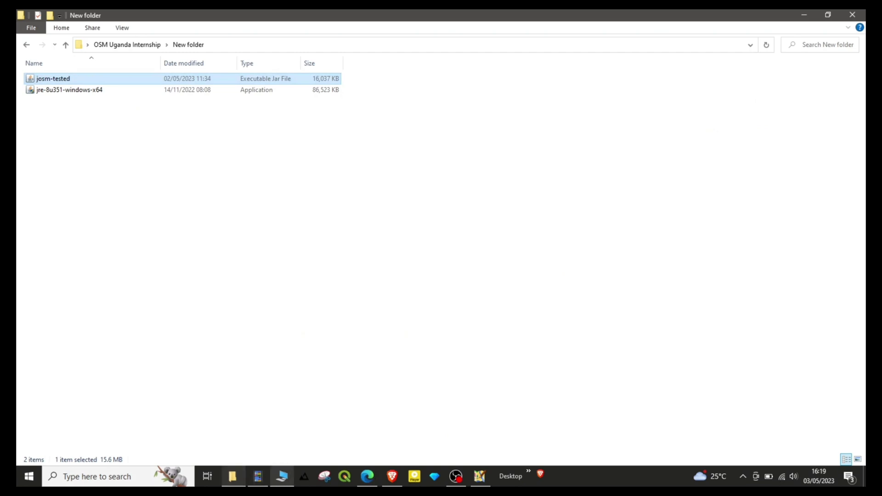
{"action": "left_click", "coordinate": [258, 477]}
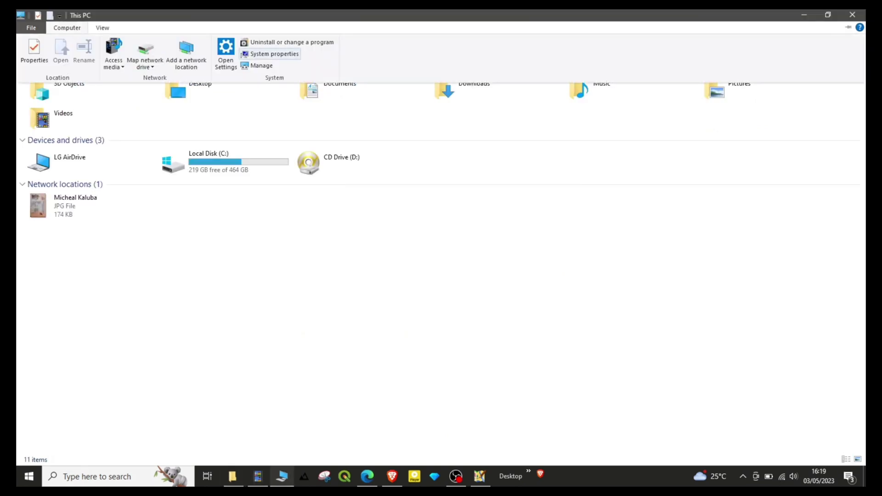
{"action": "left_click", "coordinate": [275, 54]}
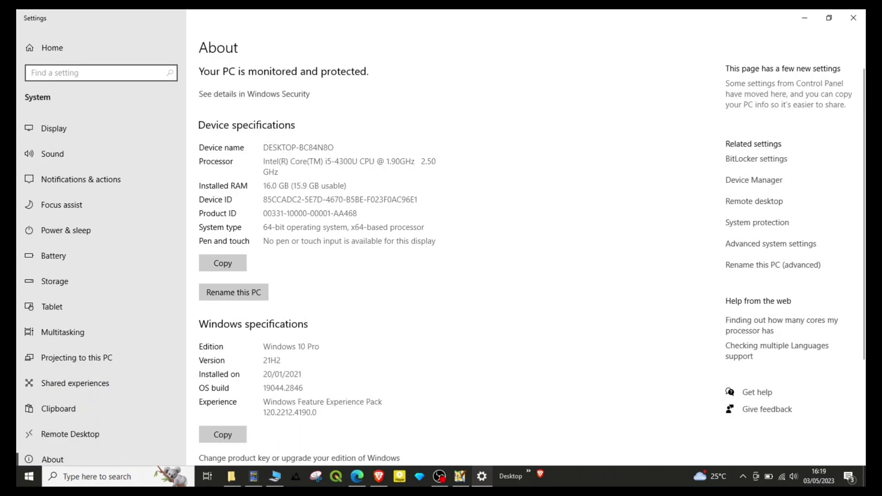
{"action": "left_click", "coordinate": [854, 17]}
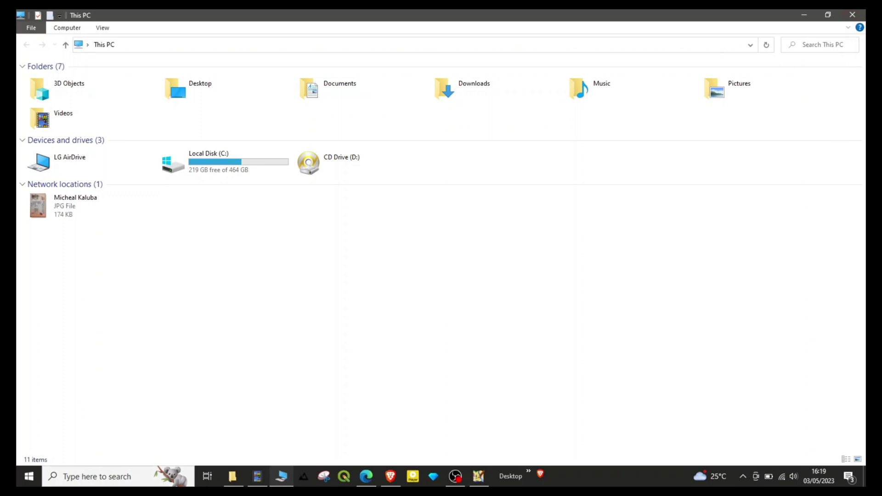
{"action": "left_click", "coordinate": [358, 477]}
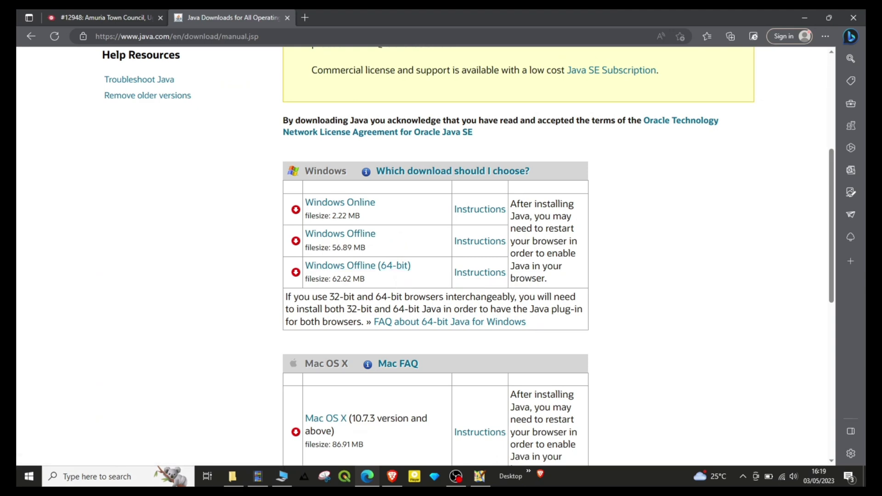
- Search Google for 'josm' in a new tab and open the josm.openstreetmap.de result
{"action": "left_click", "coordinate": [305, 18]}
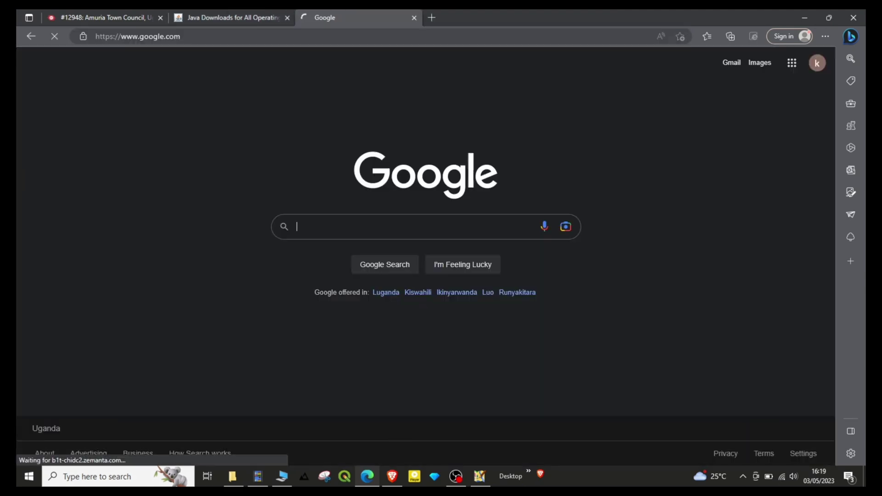
{"action": "type", "text": "ijosm"}
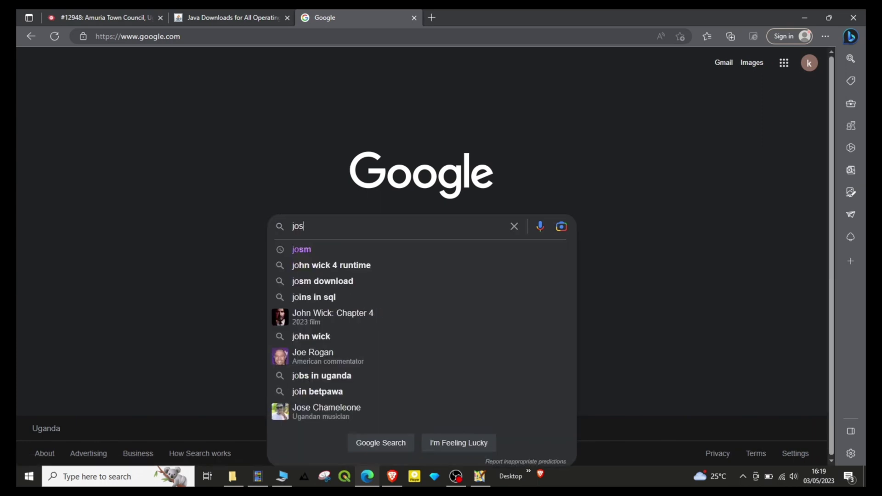
{"action": "key", "text": "Return"}
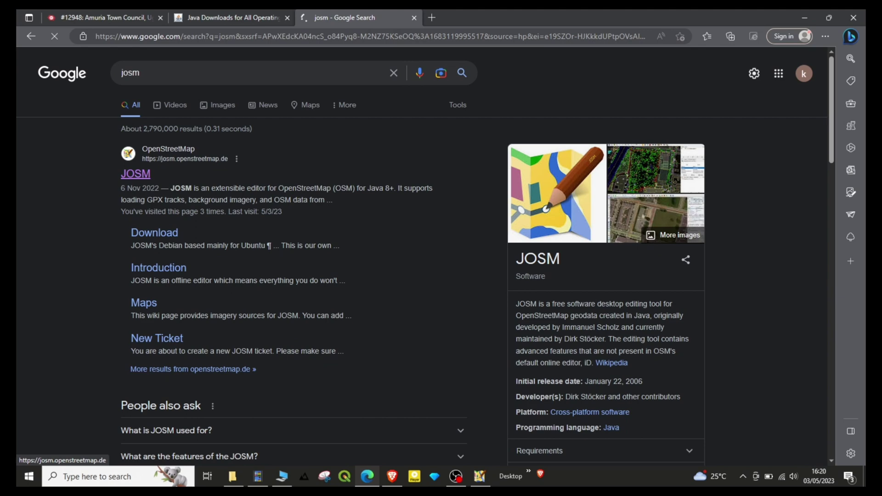
{"action": "left_click", "coordinate": [135, 174]}
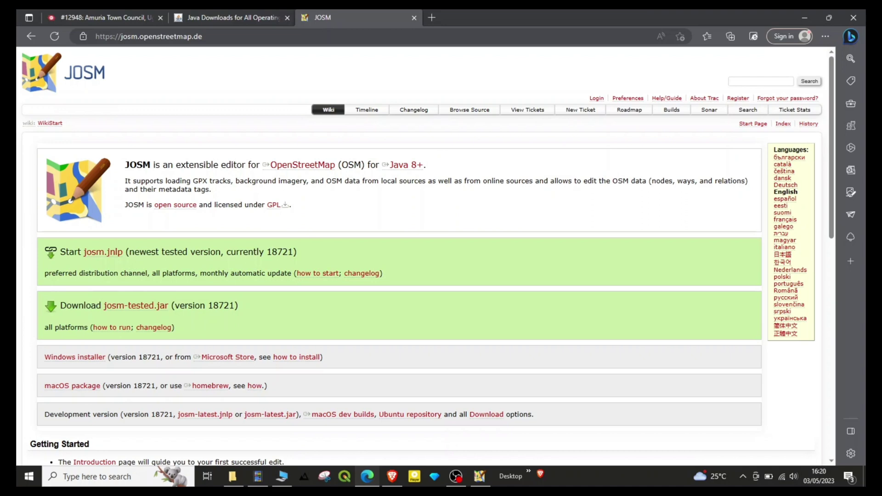
{"action": "scroll", "coordinate": [441, 277], "scroll_direction": "down", "scroll_amount": 1}
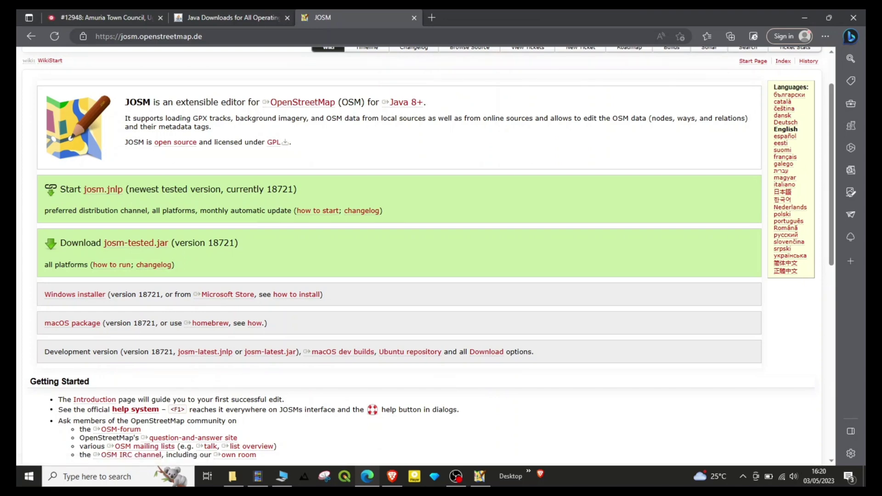
- Switch to the File Explorer folder containing josm-tested and the Java installer
{"action": "left_click", "coordinate": [232, 477]}
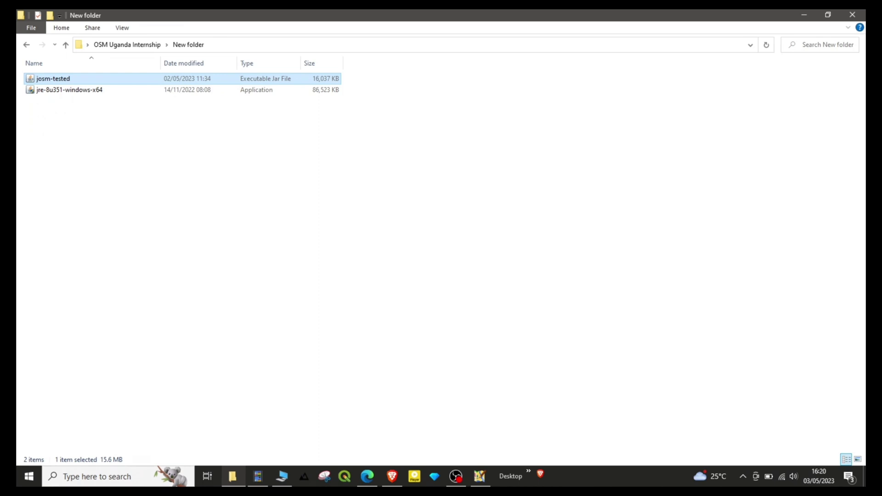
- Inspect the jre-8u351 installer's context menu, then open josm-tested with Java(TM) Platform SE binary
{"action": "left_click", "coordinate": [69, 90]}
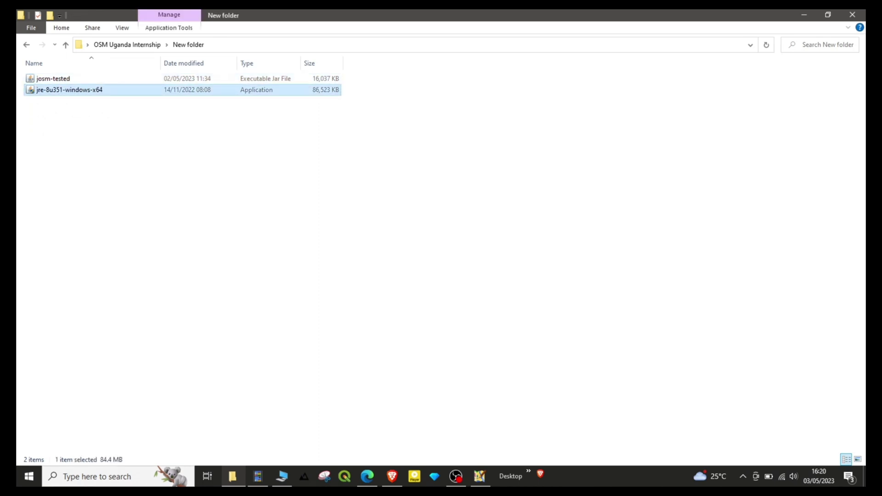
{"action": "right_click", "coordinate": [142, 86]}
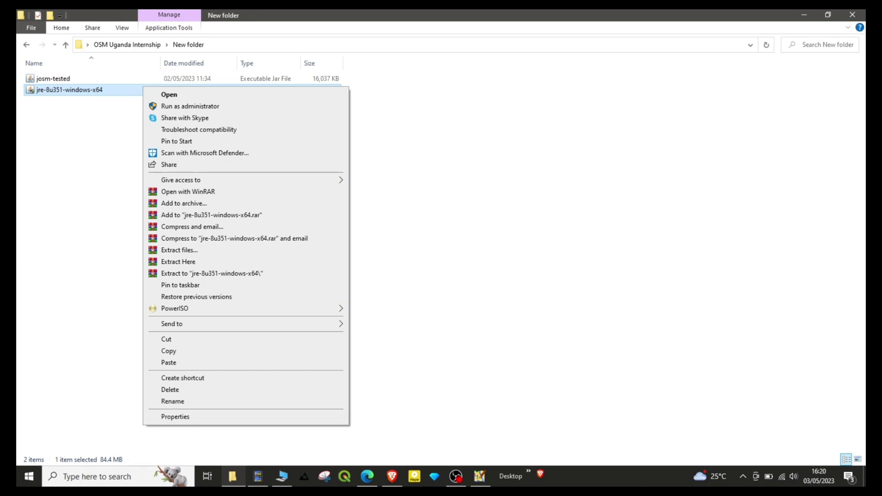
{"action": "left_click", "coordinate": [190, 106]}
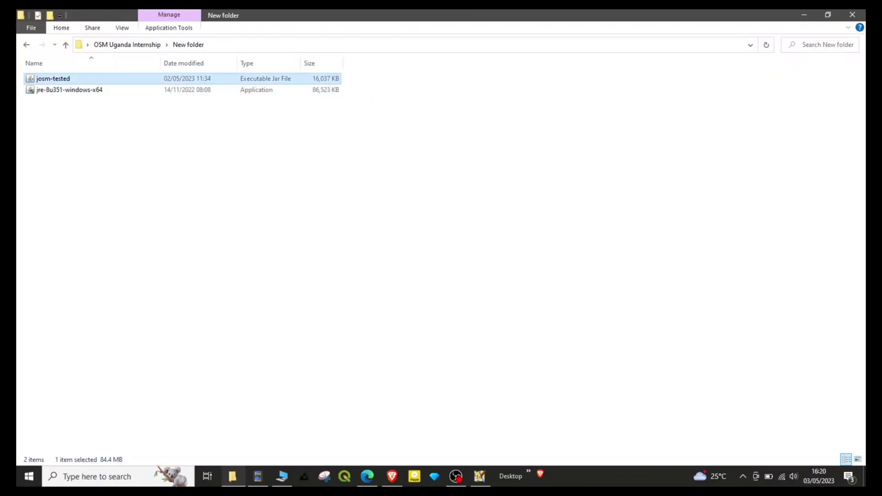
{"action": "right_click", "coordinate": [140, 82]}
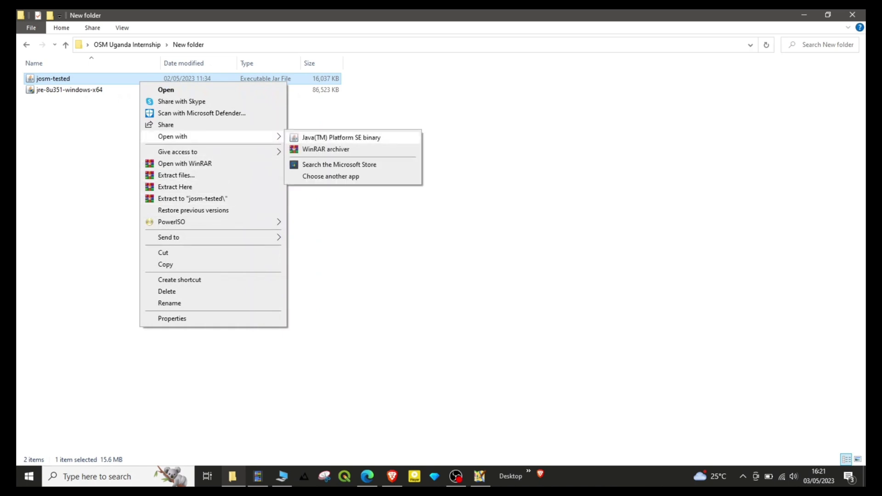
{"action": "left_click", "coordinate": [341, 137]}
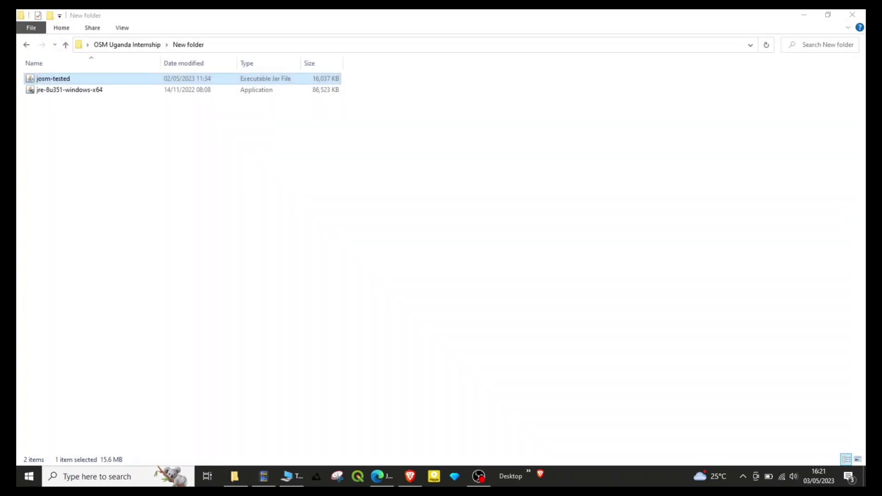
- Launch josm-tested again with Java(TM) Platform SE binary and wait for JOSM to start
{"action": "right_click", "coordinate": [146, 79]}
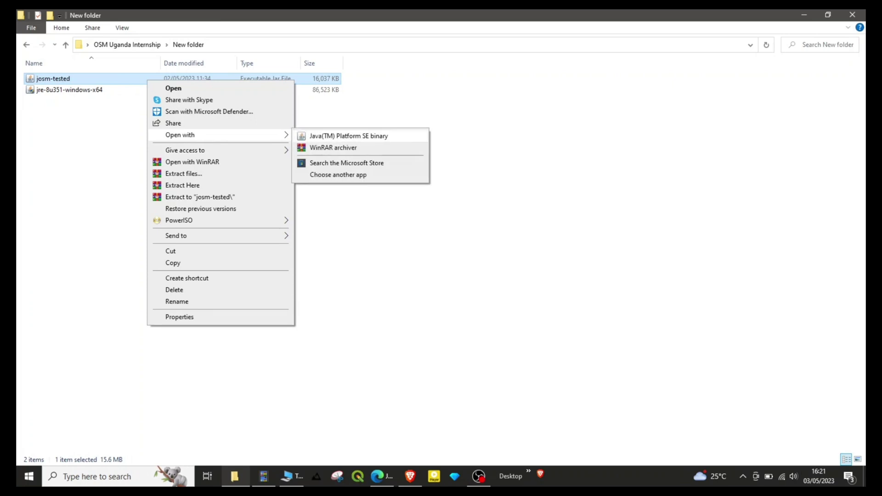
{"action": "left_click", "coordinate": [359, 135]}
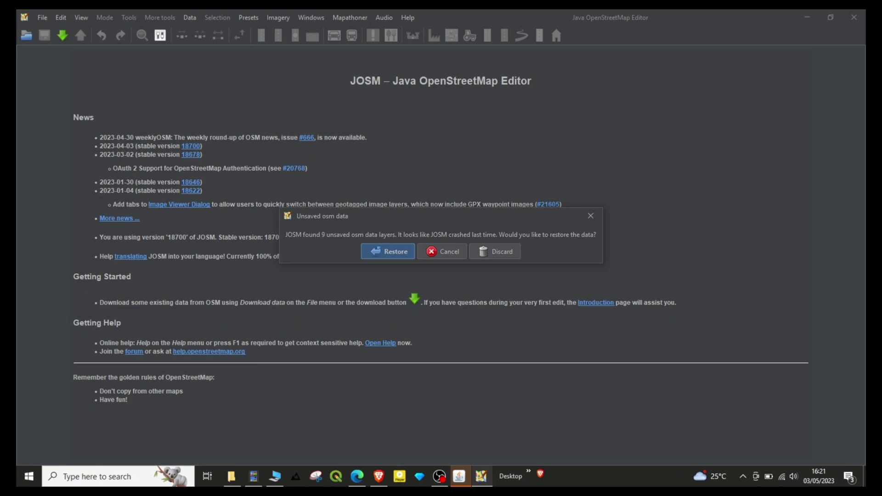
- Dismiss the unsaved-data prompt and open Preferences at OSM Data, keeping the FlatLaf Dark theme
{"action": "left_click", "coordinate": [591, 216]}
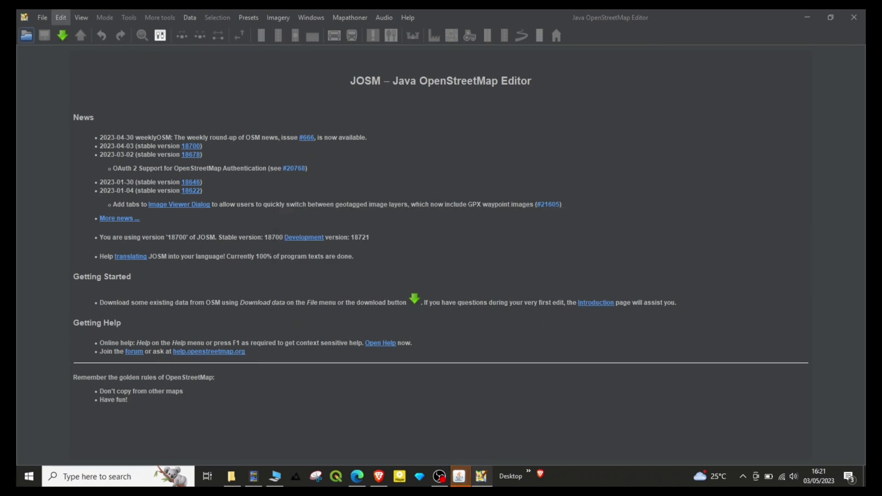
{"action": "left_click", "coordinate": [61, 18]}
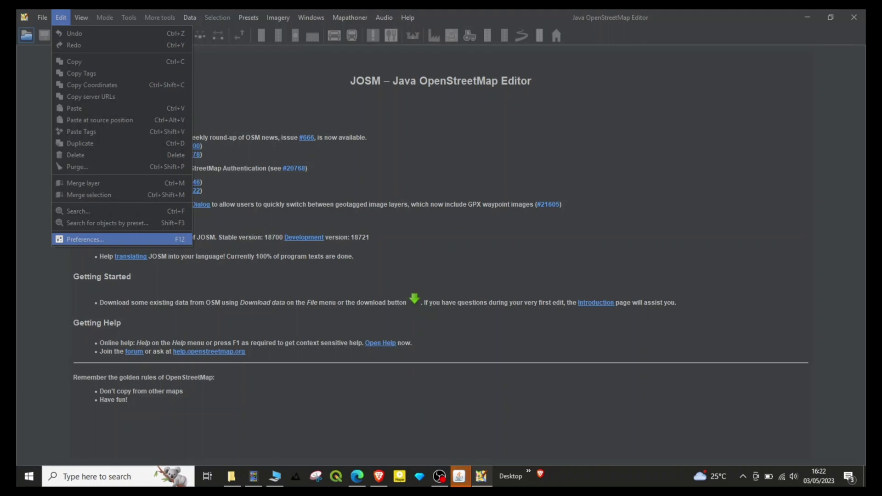
{"action": "left_click", "coordinate": [83, 240]}
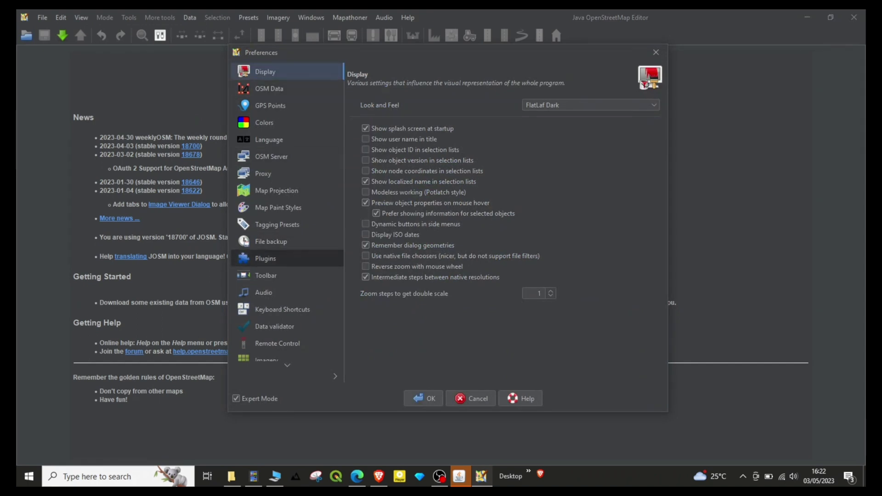
{"action": "left_click", "coordinate": [592, 105]}
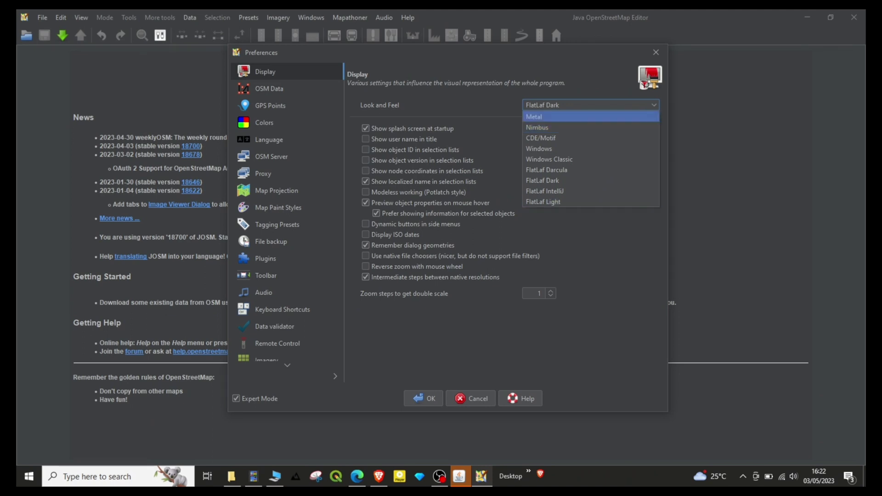
{"action": "key", "text": "Escape"}
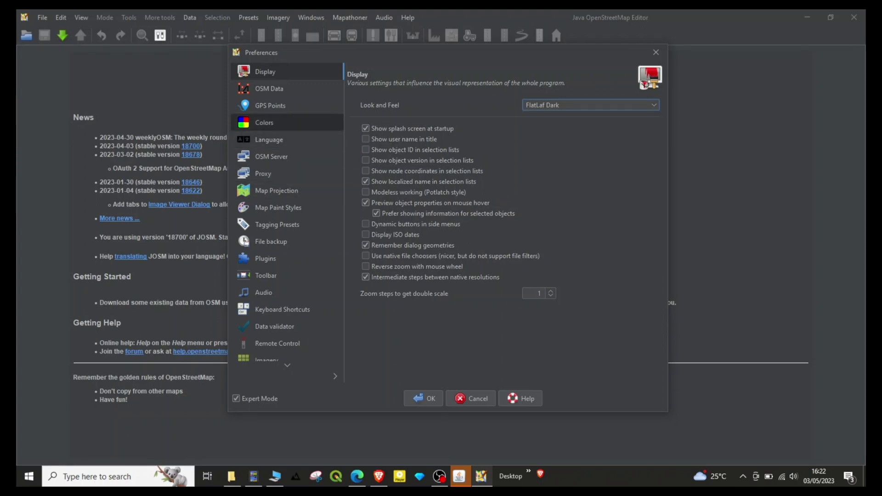
{"action": "left_click", "coordinate": [270, 89]}
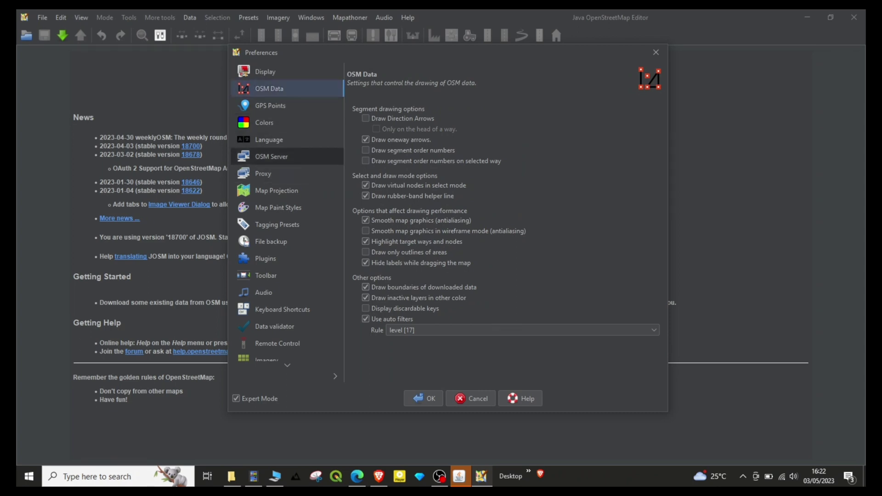
- Remove the OSM Server access token and switch authentication from Basic back to OAuth 2.0
{"action": "left_click", "coordinate": [271, 156]}
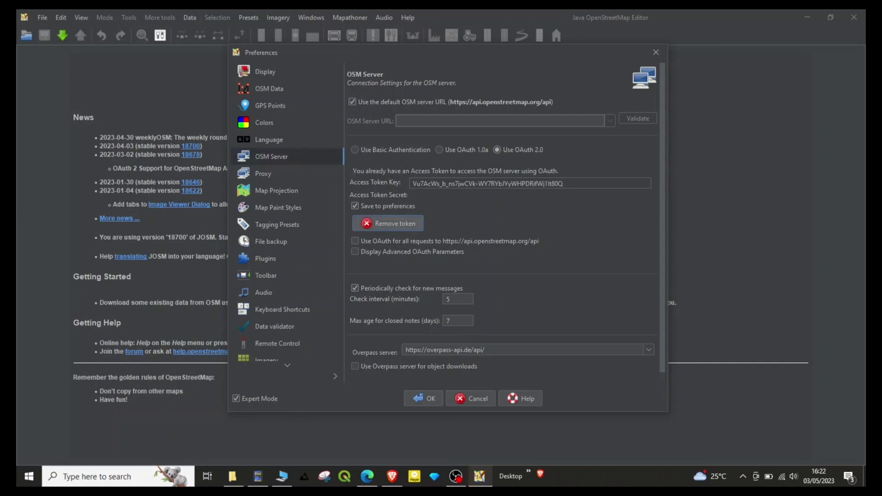
{"action": "left_click", "coordinate": [386, 223]}
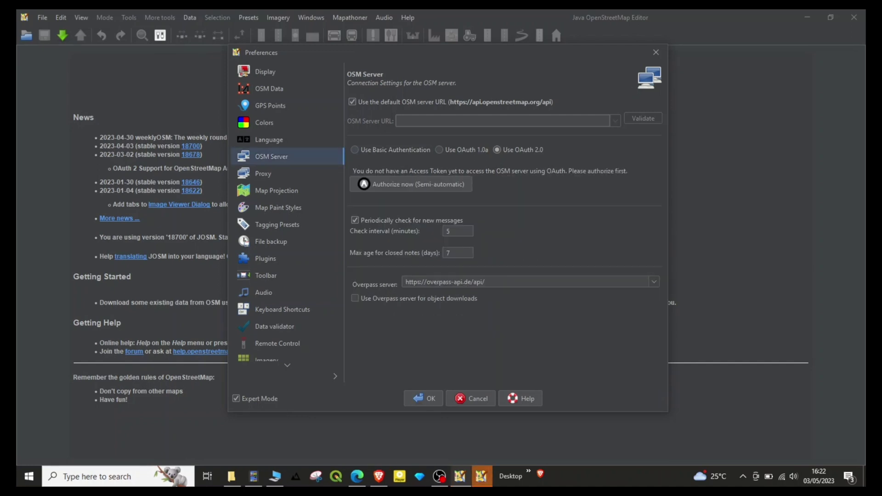
{"action": "left_click", "coordinate": [355, 150]}
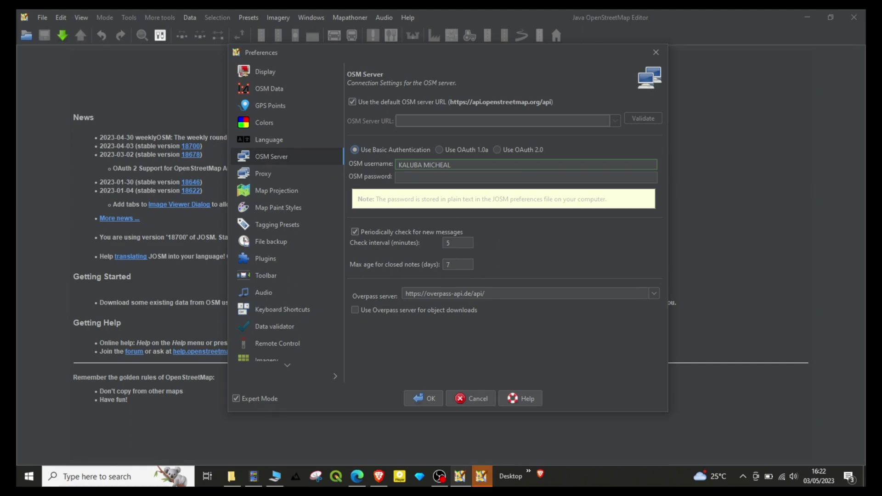
{"action": "left_click", "coordinate": [497, 149]}
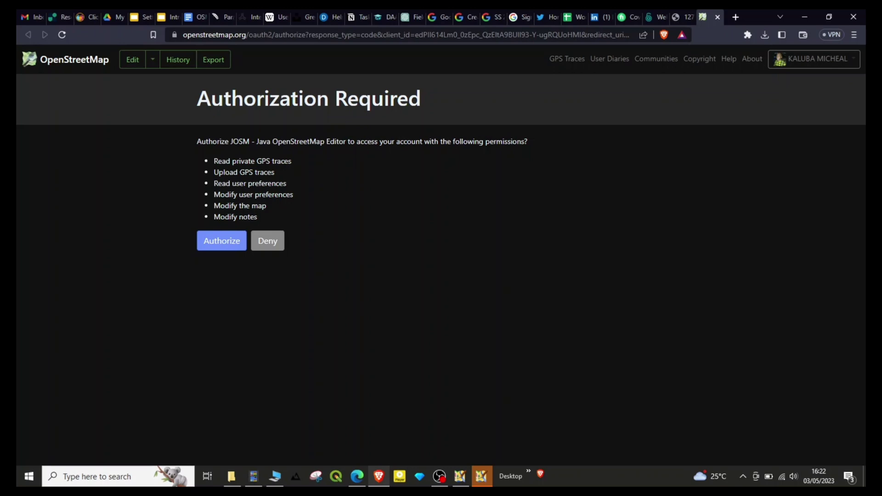
- Authorize JOSM on OpenStreetMap's Authorization Required page, saving an OAuth 2.0 access token
{"action": "left_click", "coordinate": [222, 241]}
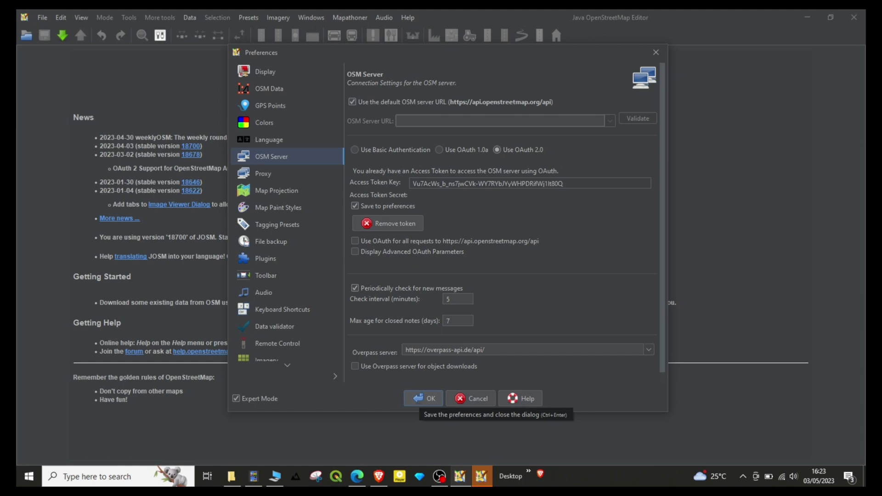
- Confirm Preferences so JOSM keeps the new OAuth 2.0 access token and returns to the welcome page
{"action": "left_click", "coordinate": [425, 398]}
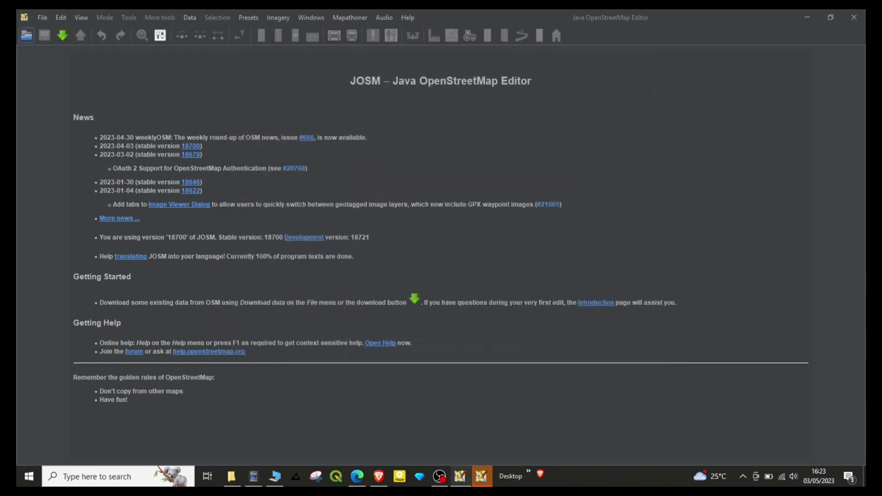